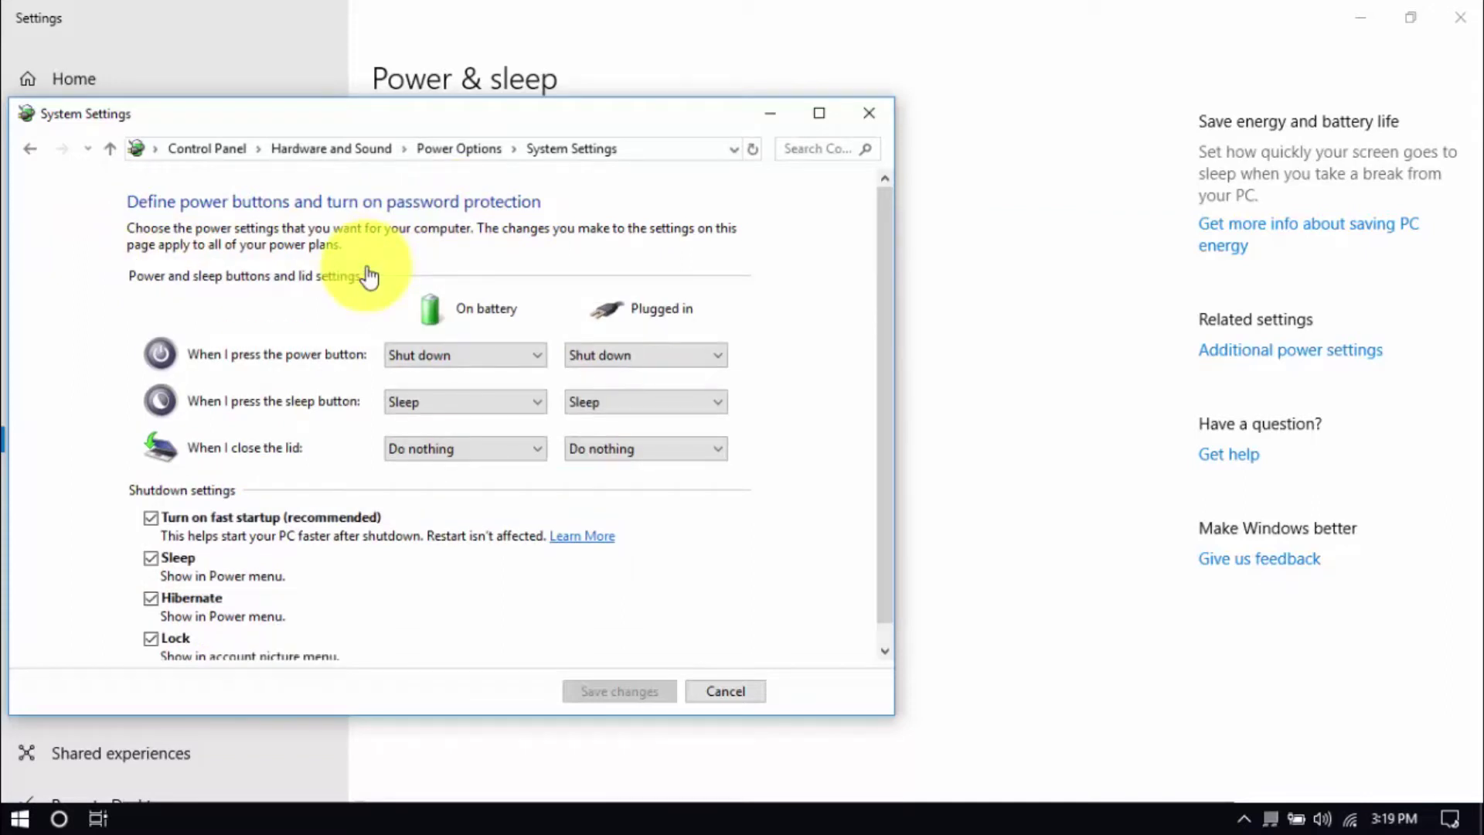
Toggle the fast startup and Sleep options in the shutdown settings
click(232, 519)
click(177, 558)
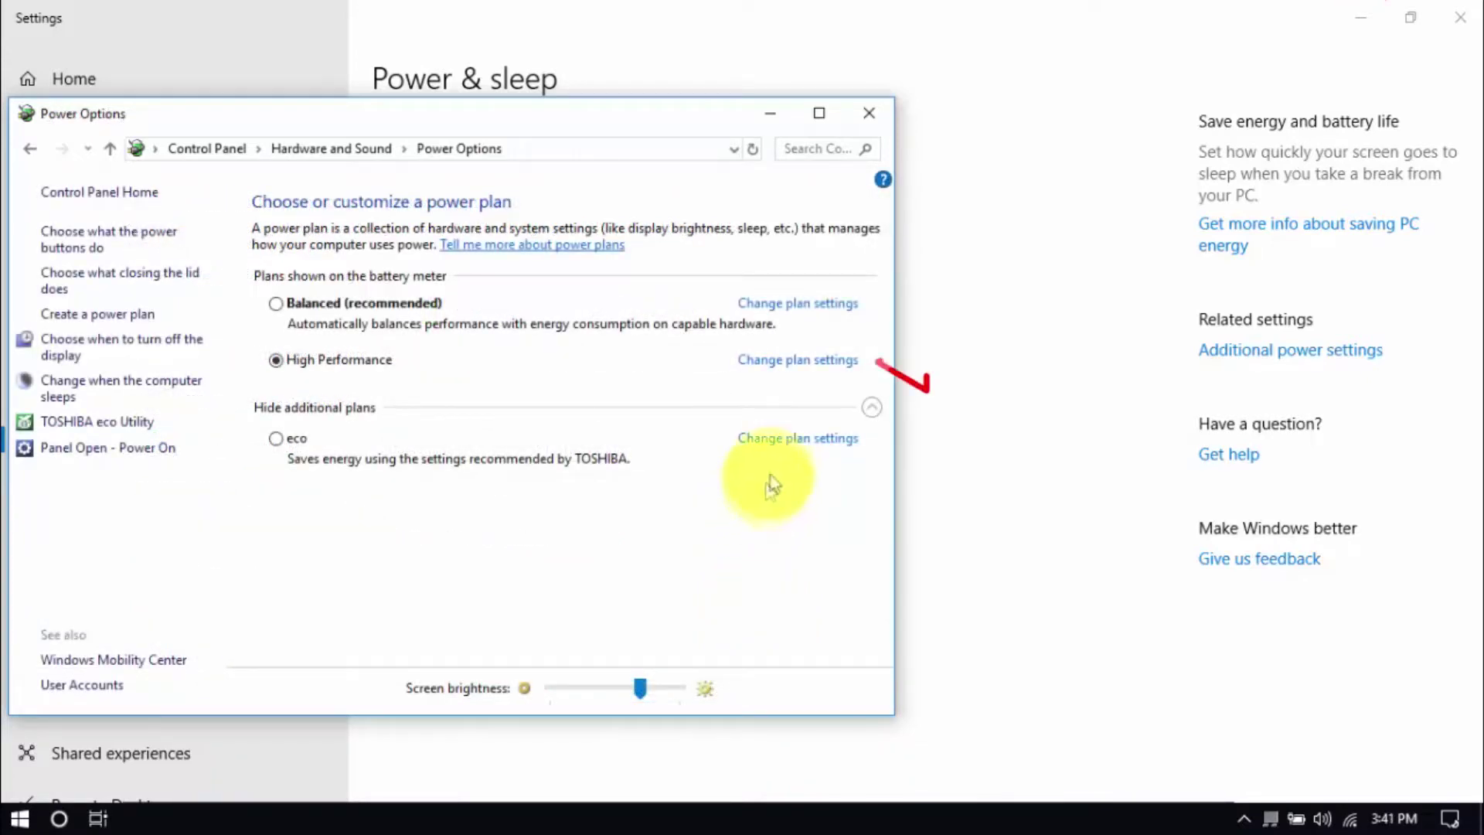
Open the advanced power settings of the High Performance plan and keep that plan selected for customizing
click(818, 361)
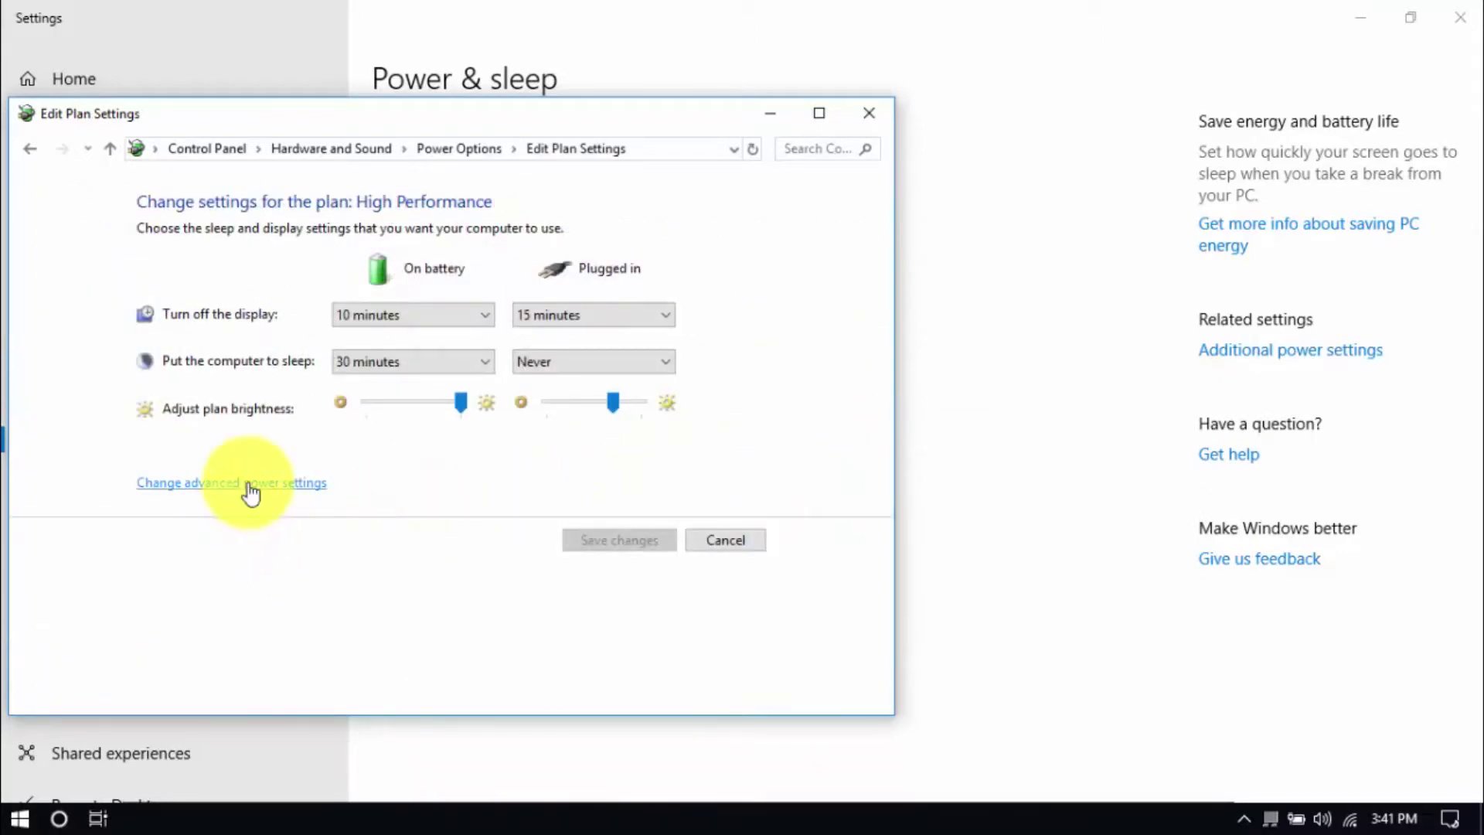
click(248, 483)
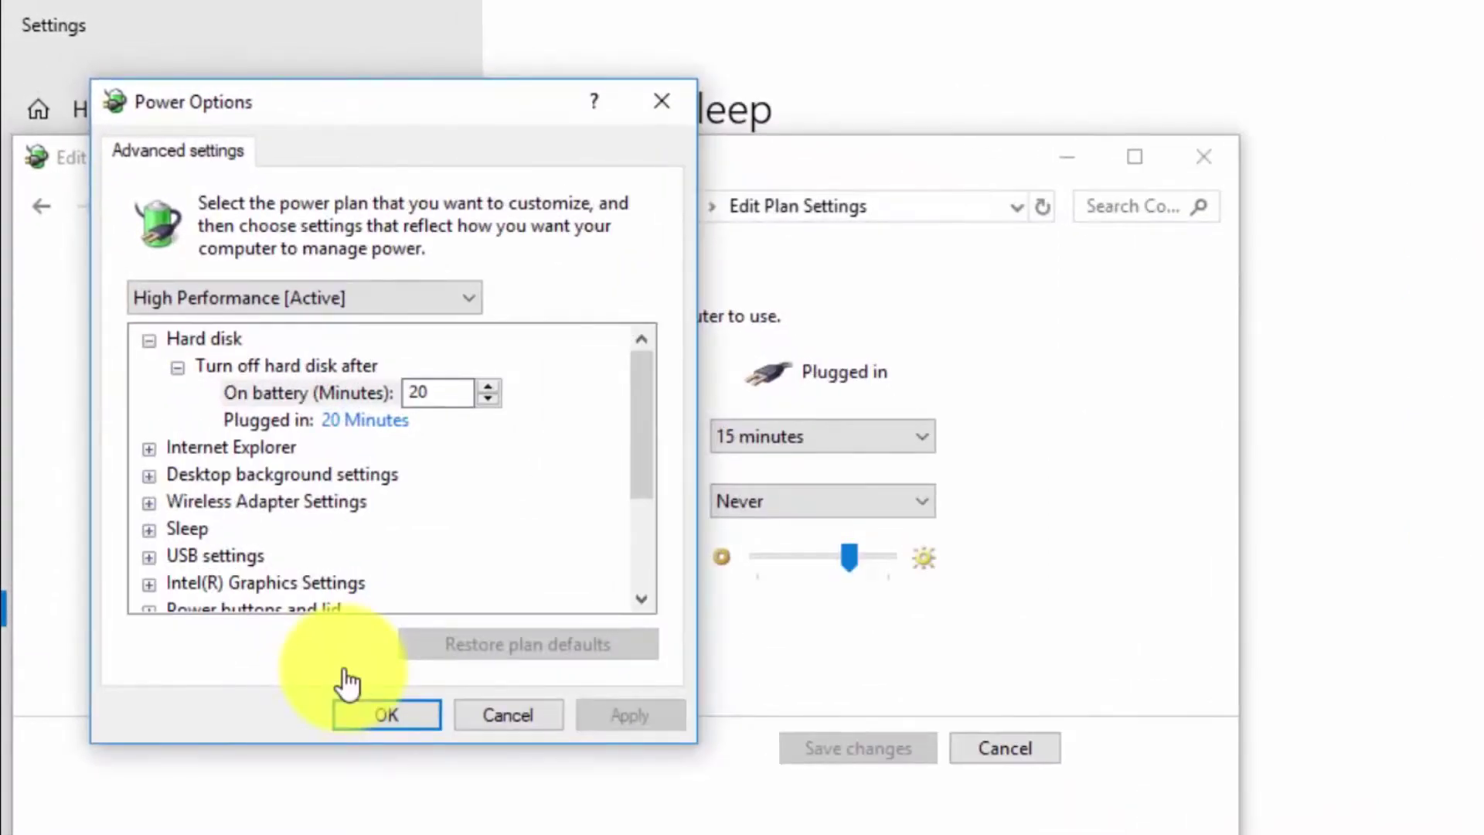
click(409, 306)
click(410, 306)
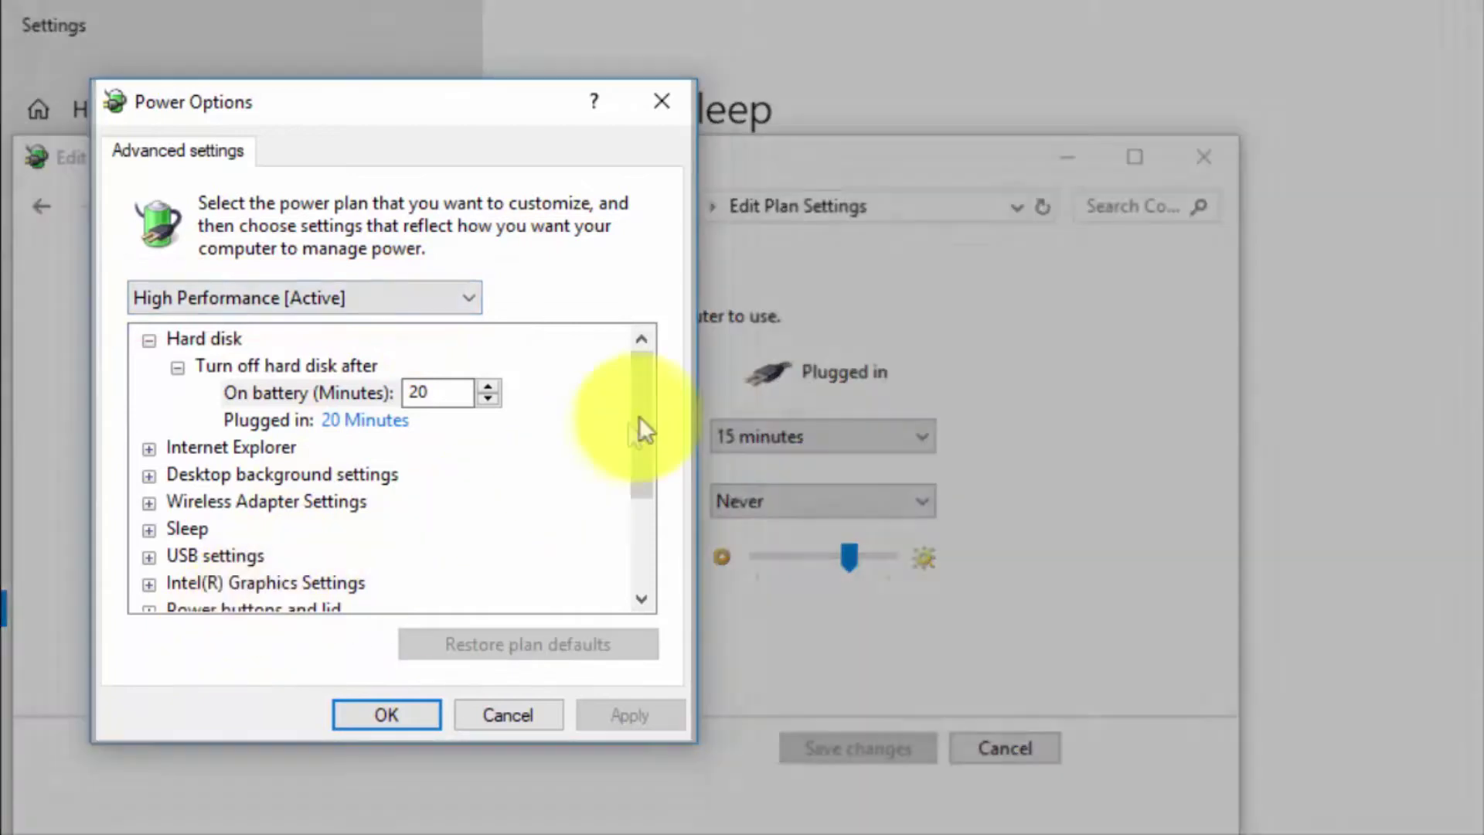
Set the Intel(R) Graphics Power Plan to Balanced on battery and choose its plugged-in mode
drag(639, 426, 638, 510)
click(148, 422)
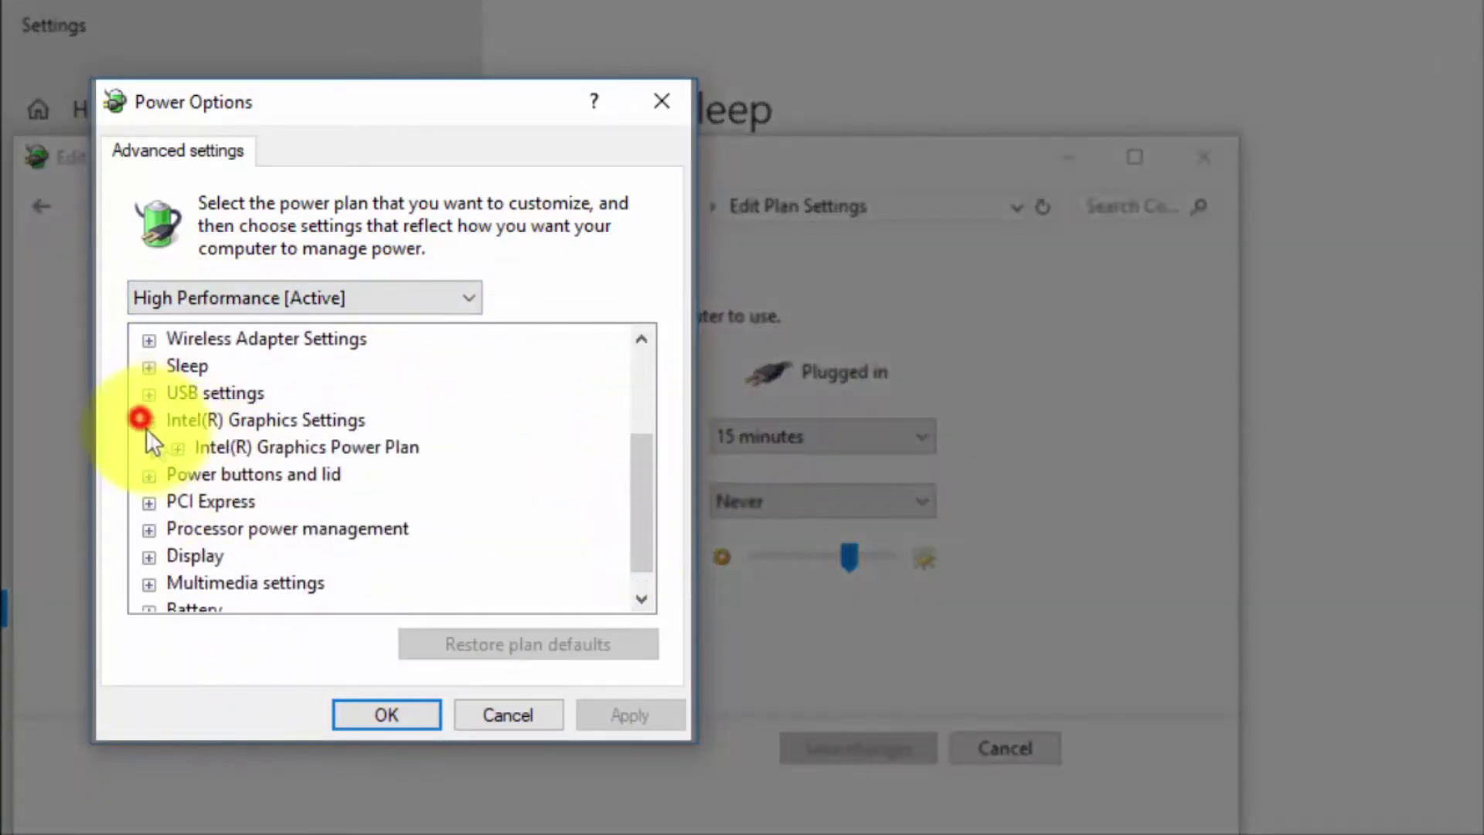
click(177, 449)
click(427, 470)
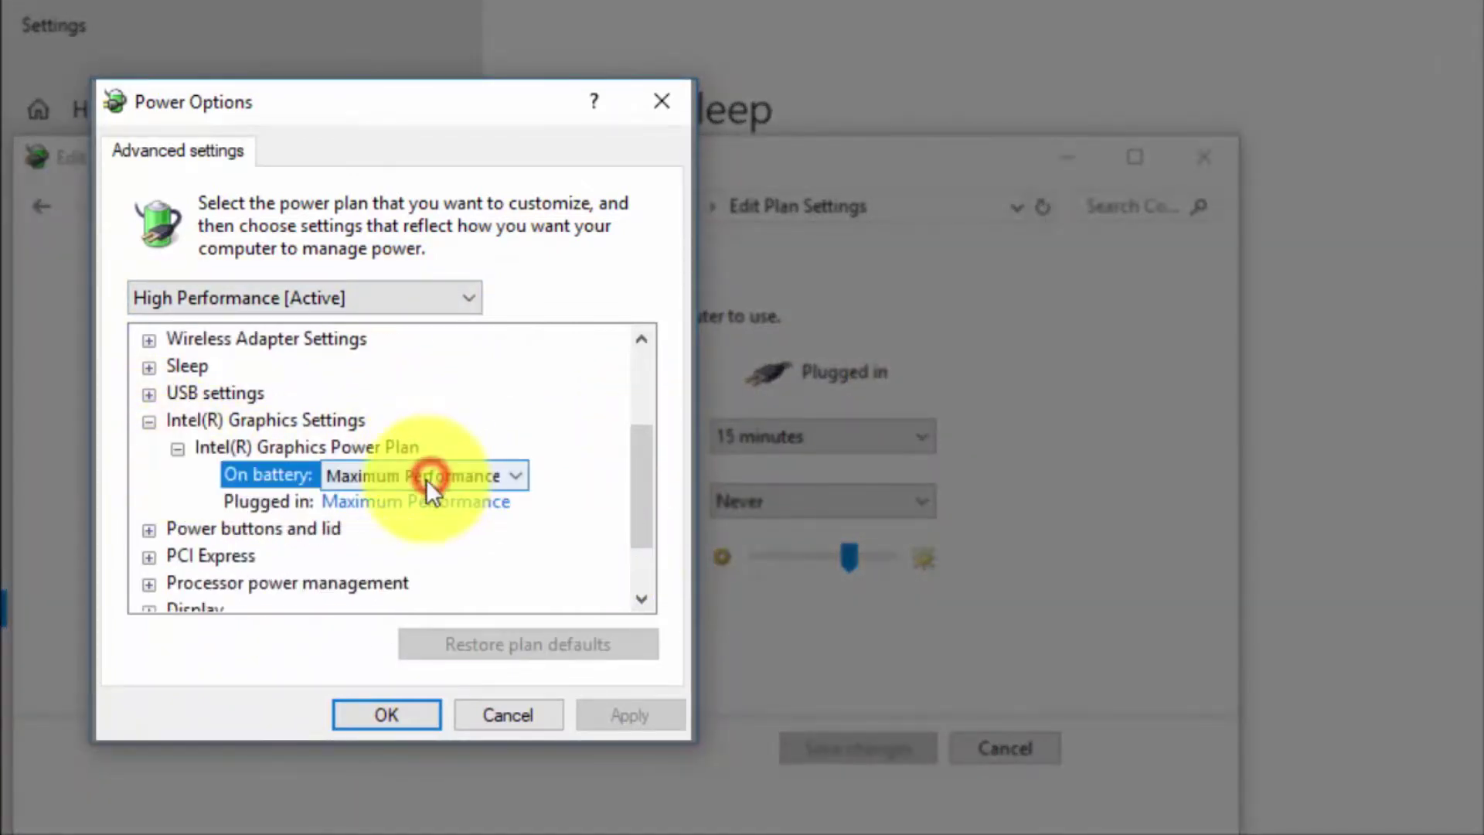
click(396, 486)
click(388, 521)
click(391, 504)
click(390, 505)
click(388, 551)
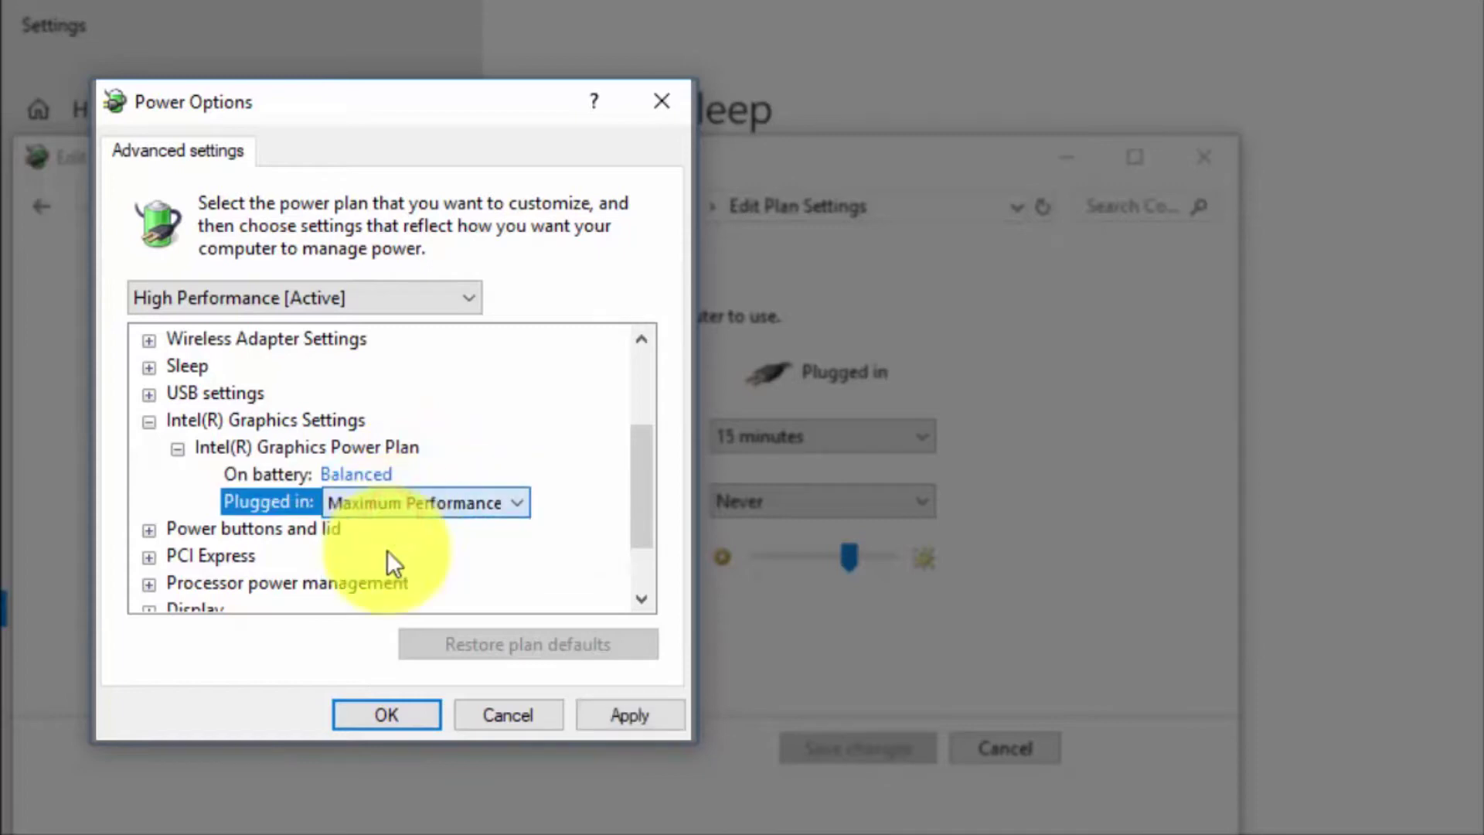
Expand the PCI Express power settings and the setting beneath them
click(150, 556)
click(177, 584)
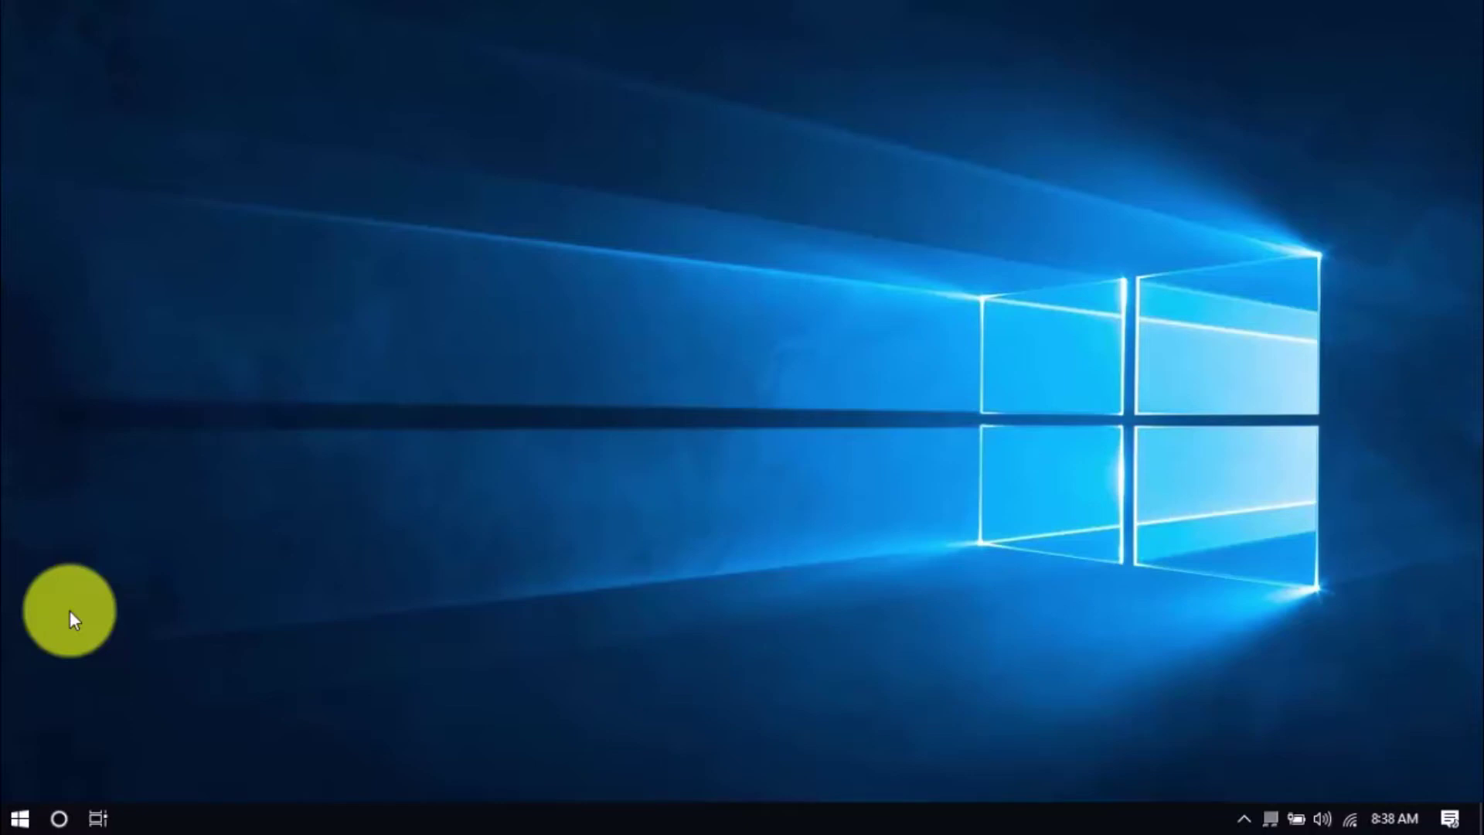
Open the Apps & features page in Windows Settings and select the 260 MB app dated 12/13/2014
click(18, 824)
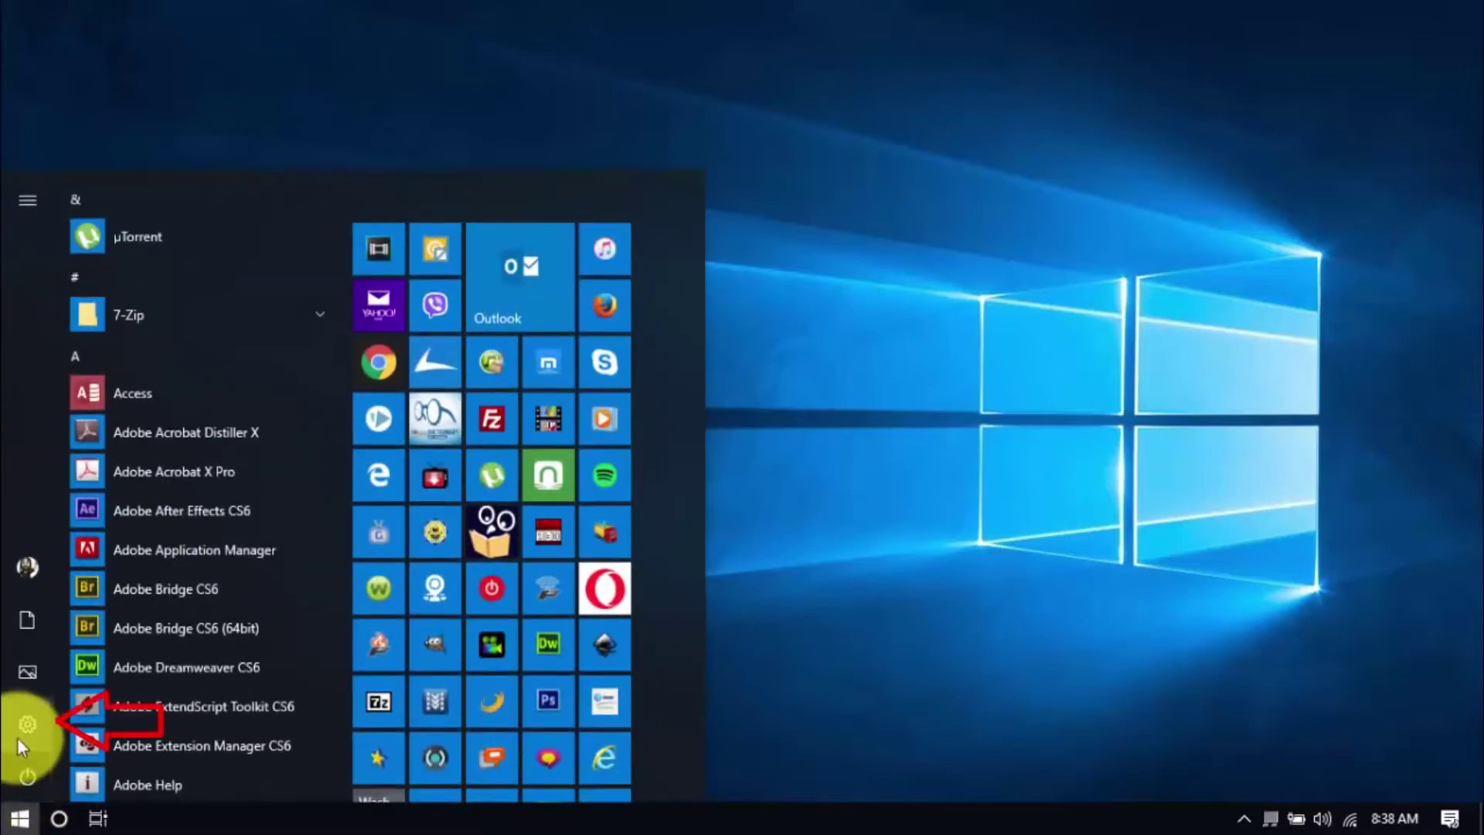
click(19, 729)
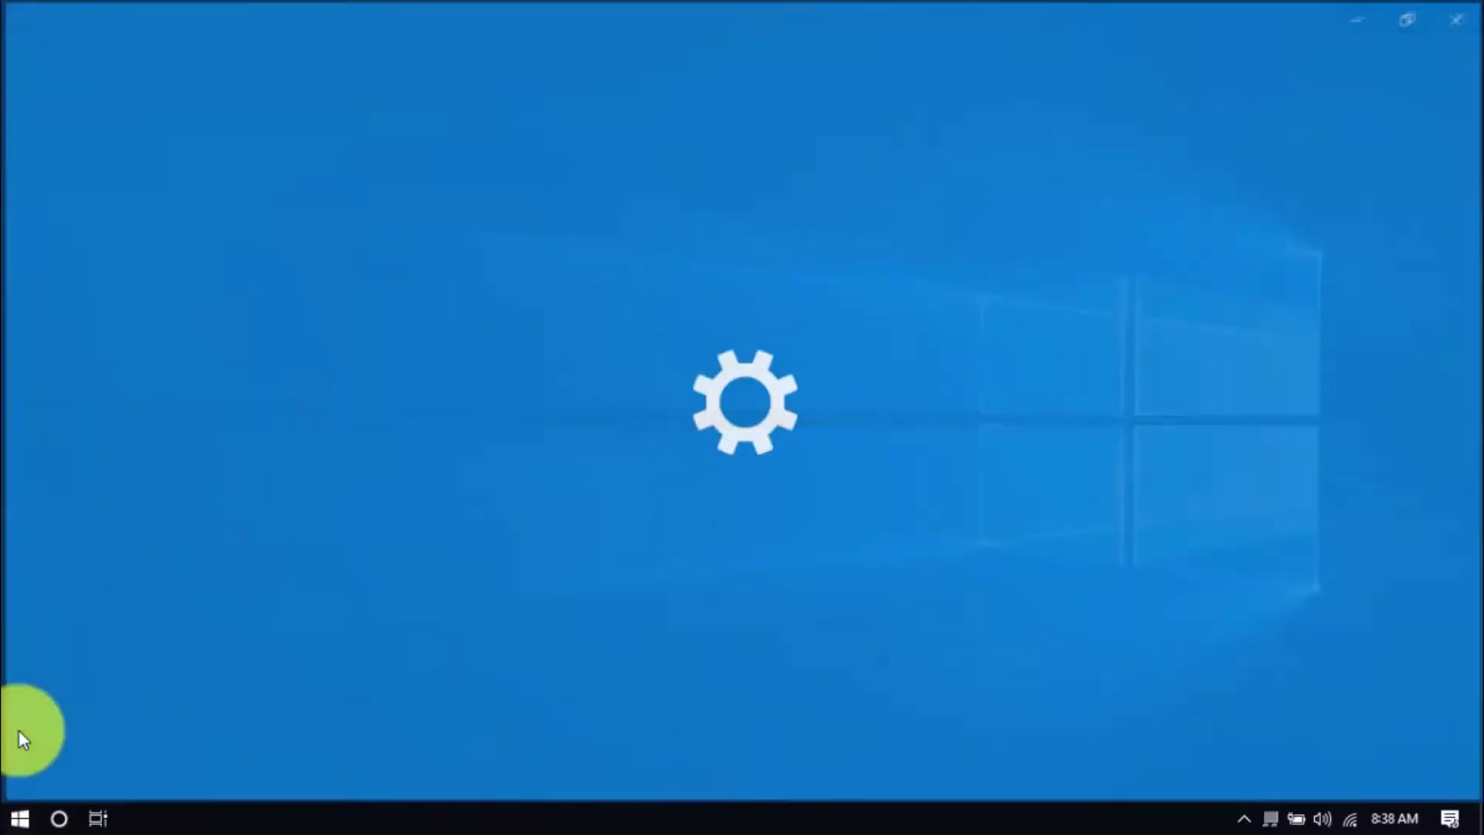
click(142, 356)
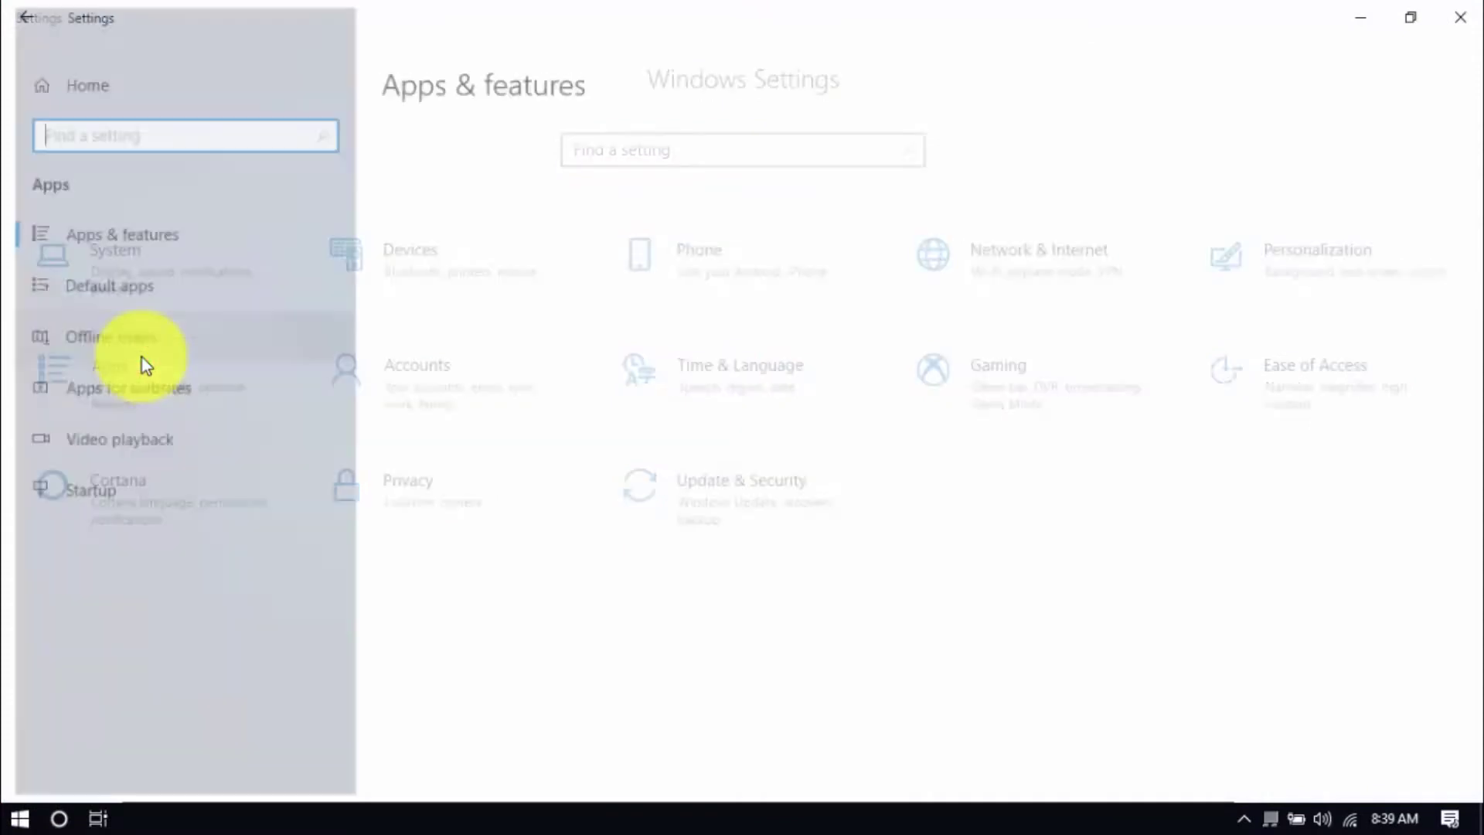
scroll(725, 690, down, 2)
scroll(724, 687, down, 5)
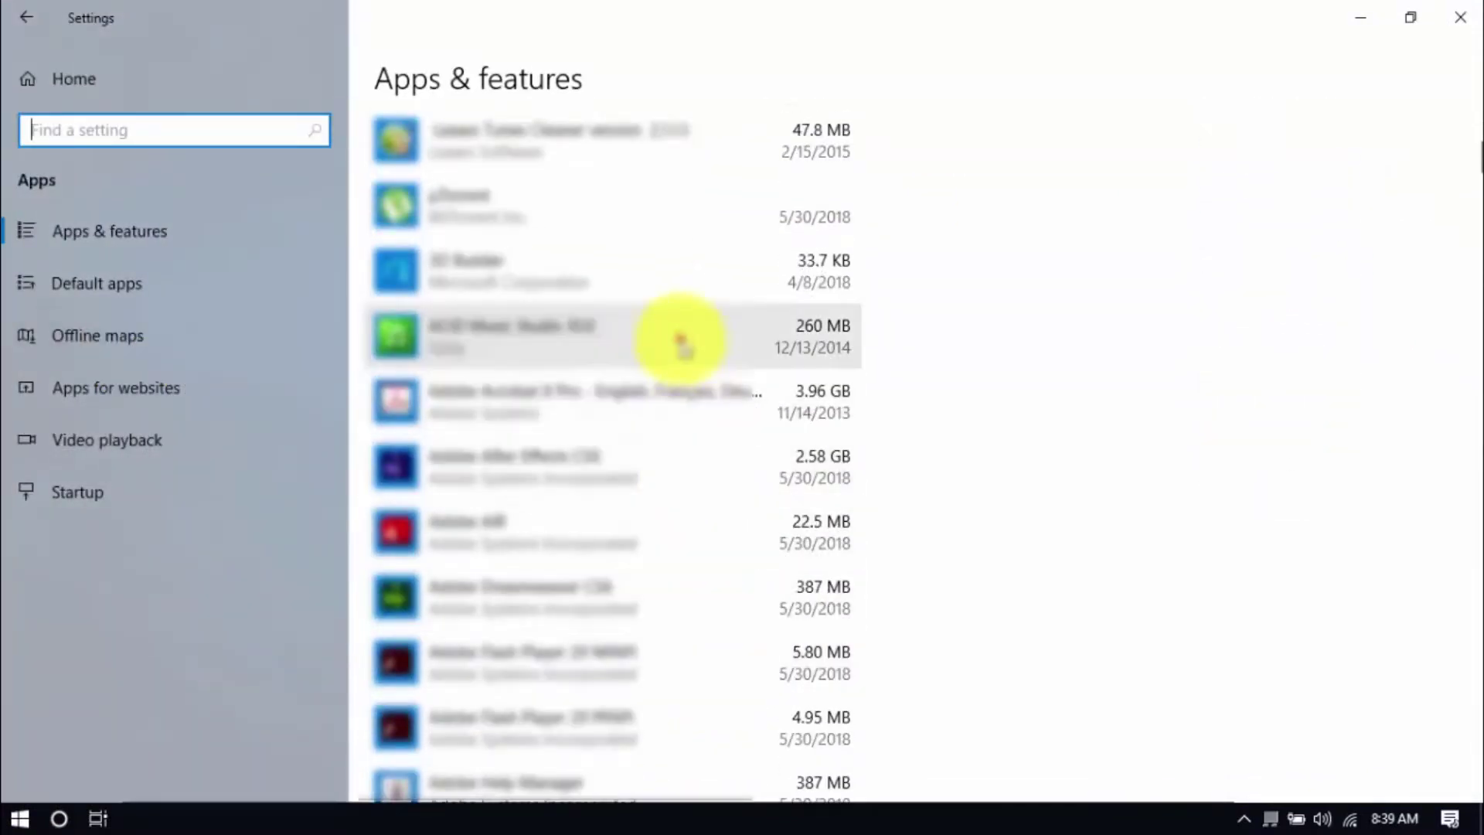
click(681, 339)
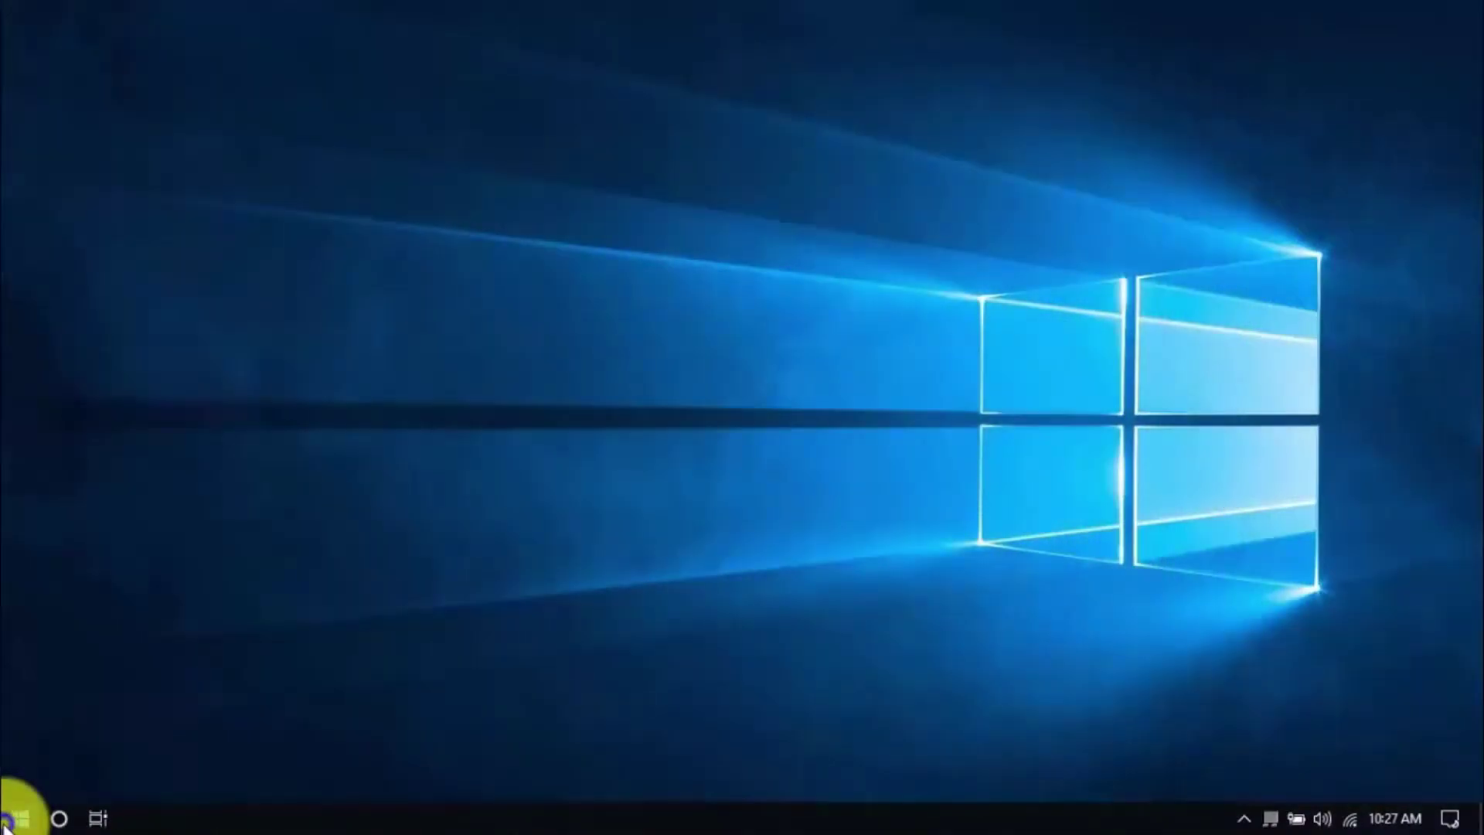
Open the user's temporary files folder by running %temp%
right_click(16, 820)
click(73, 713)
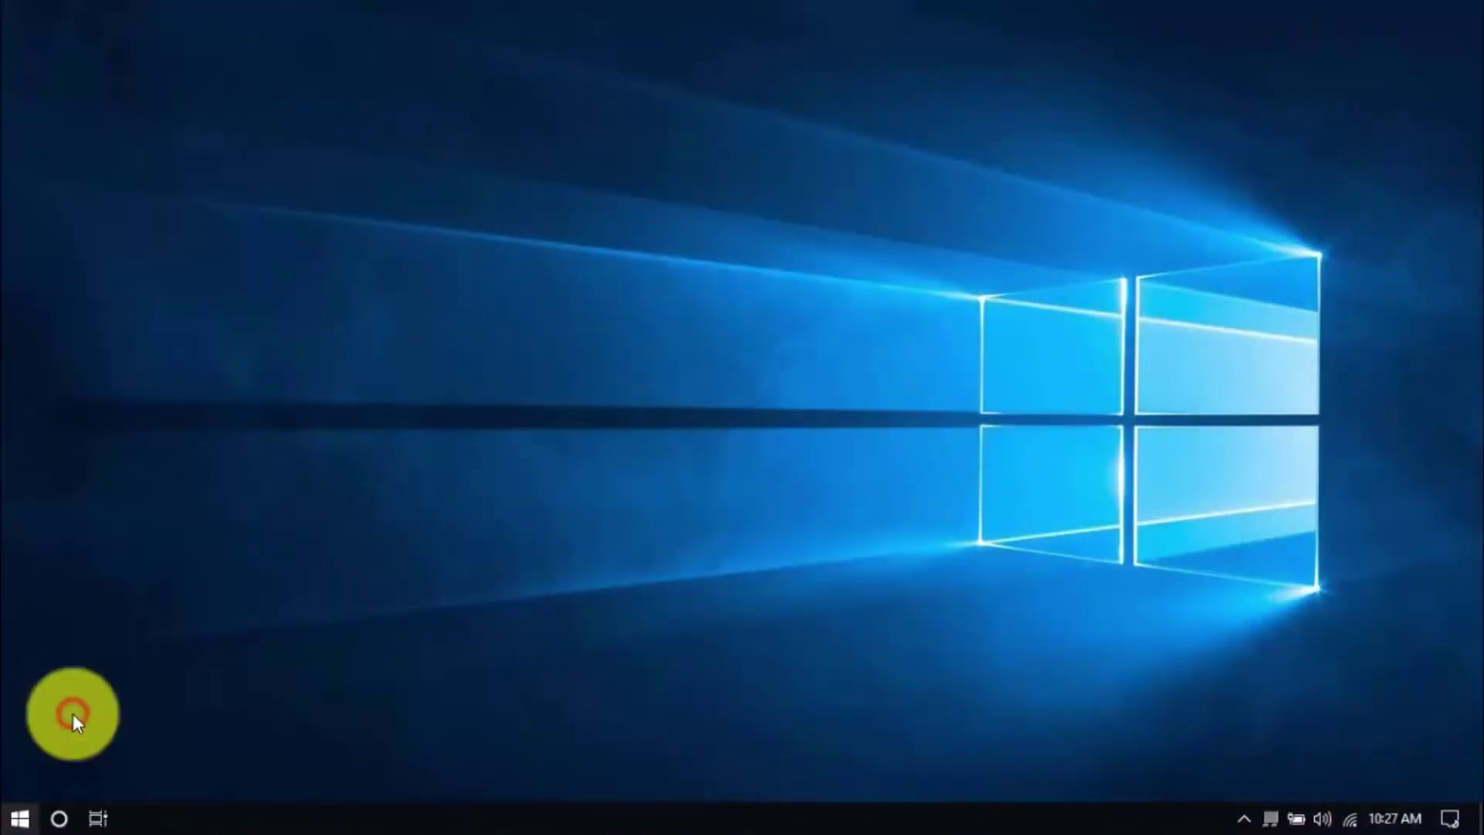
text(%temp%)
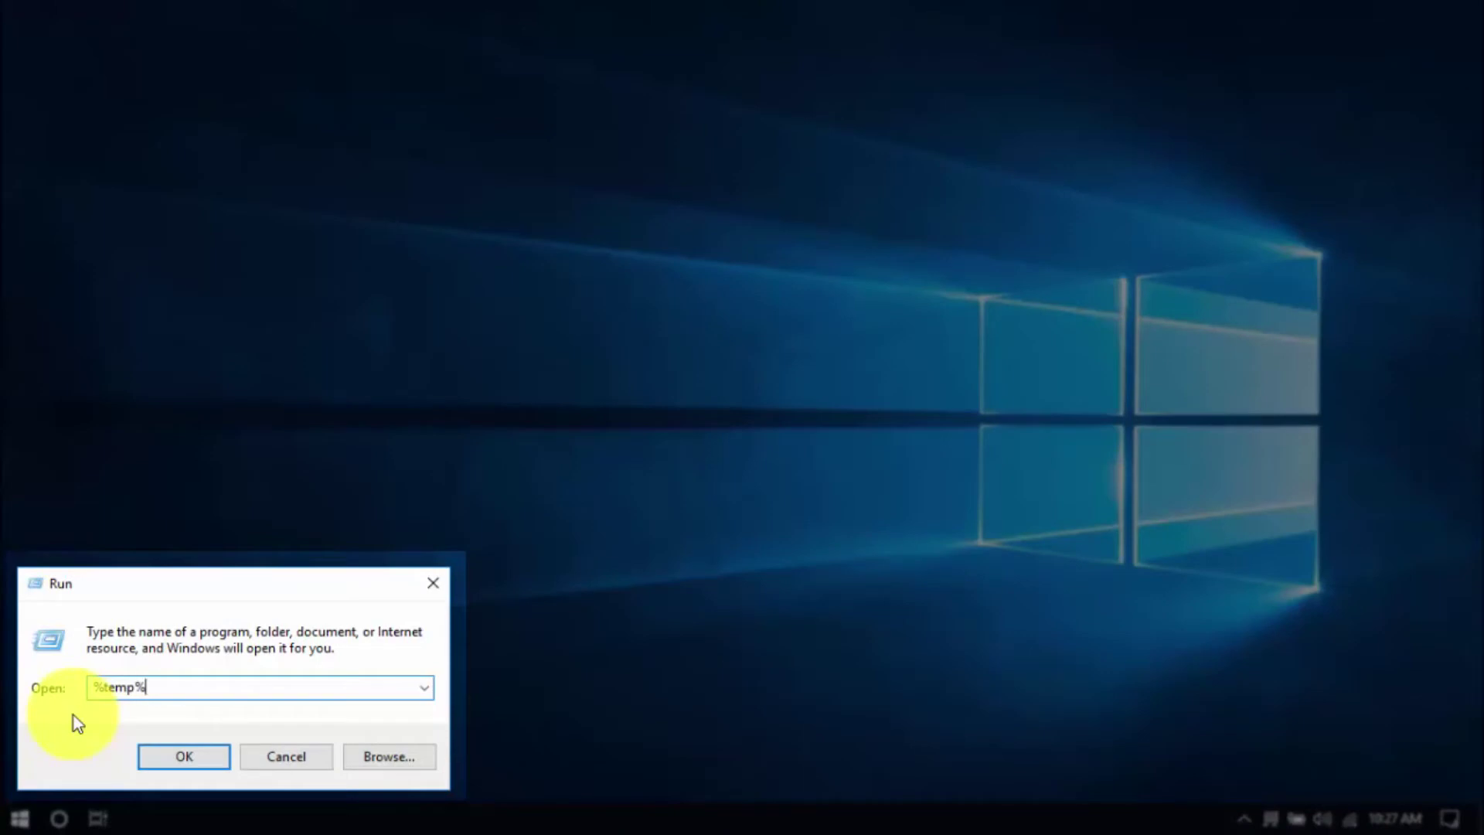
key(Return)
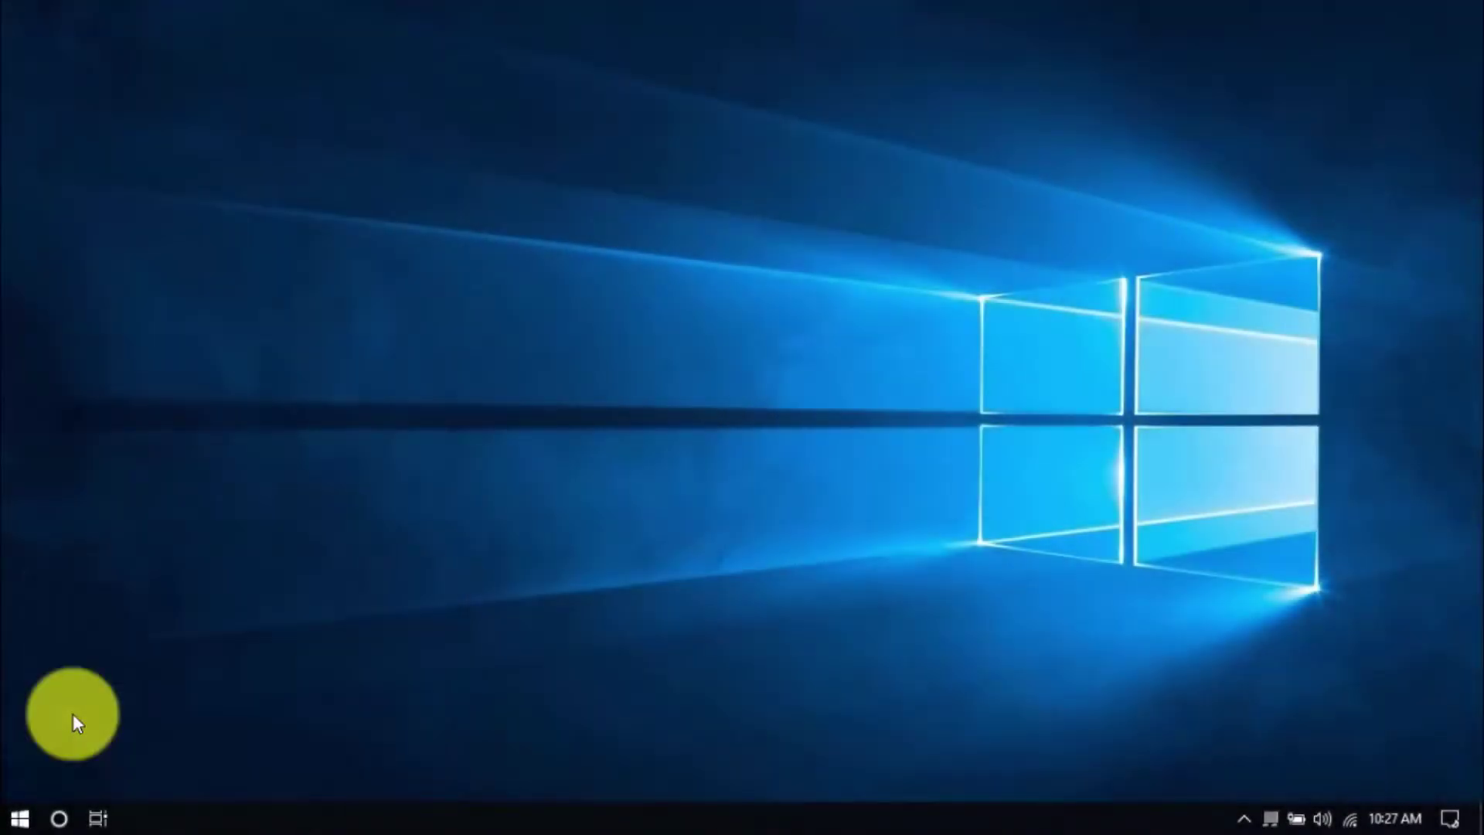
Try to delete all files and folders in the user's Temp folder
click(868, 559)
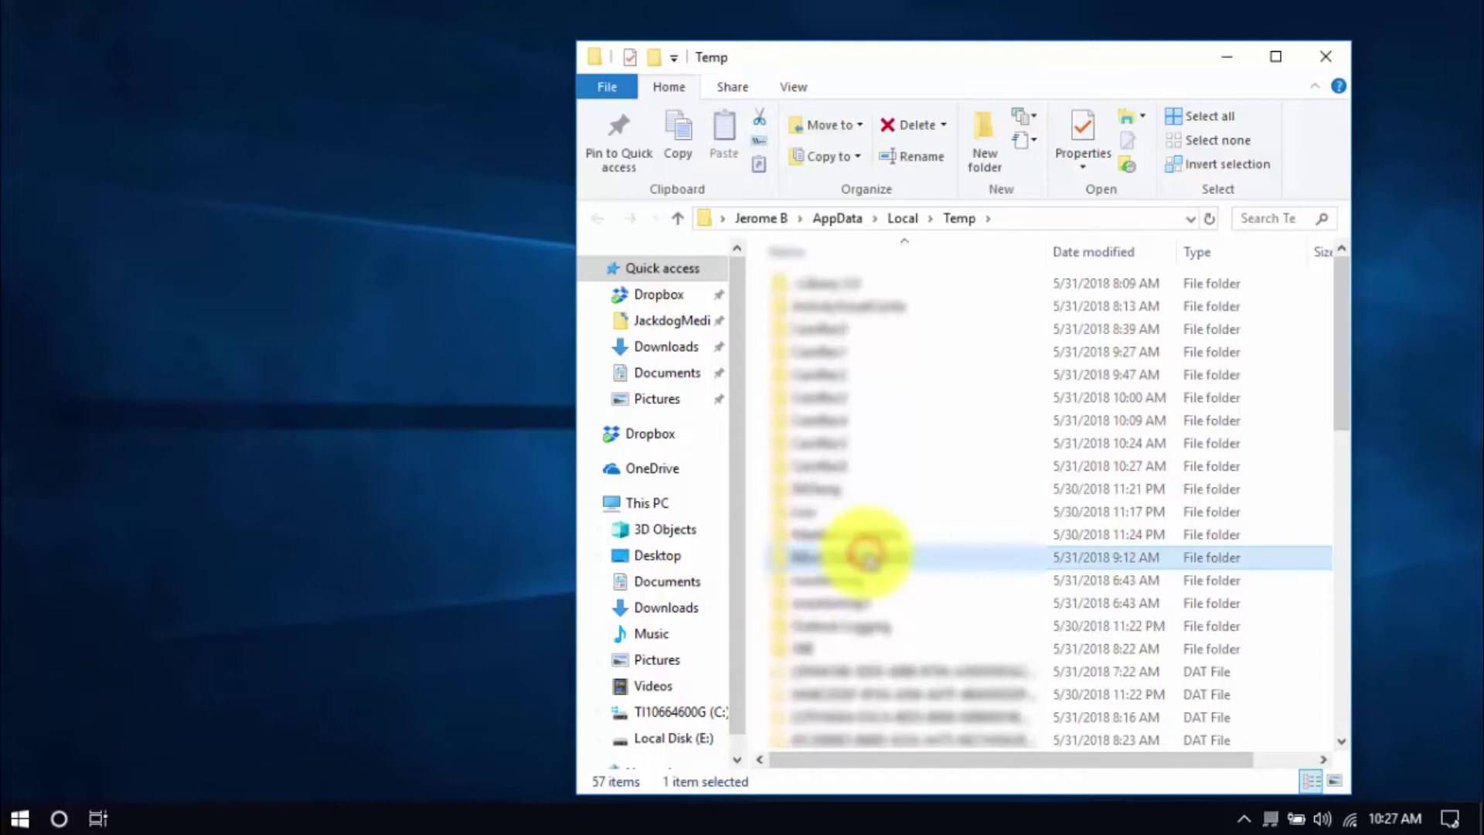
key(ctrl+a)
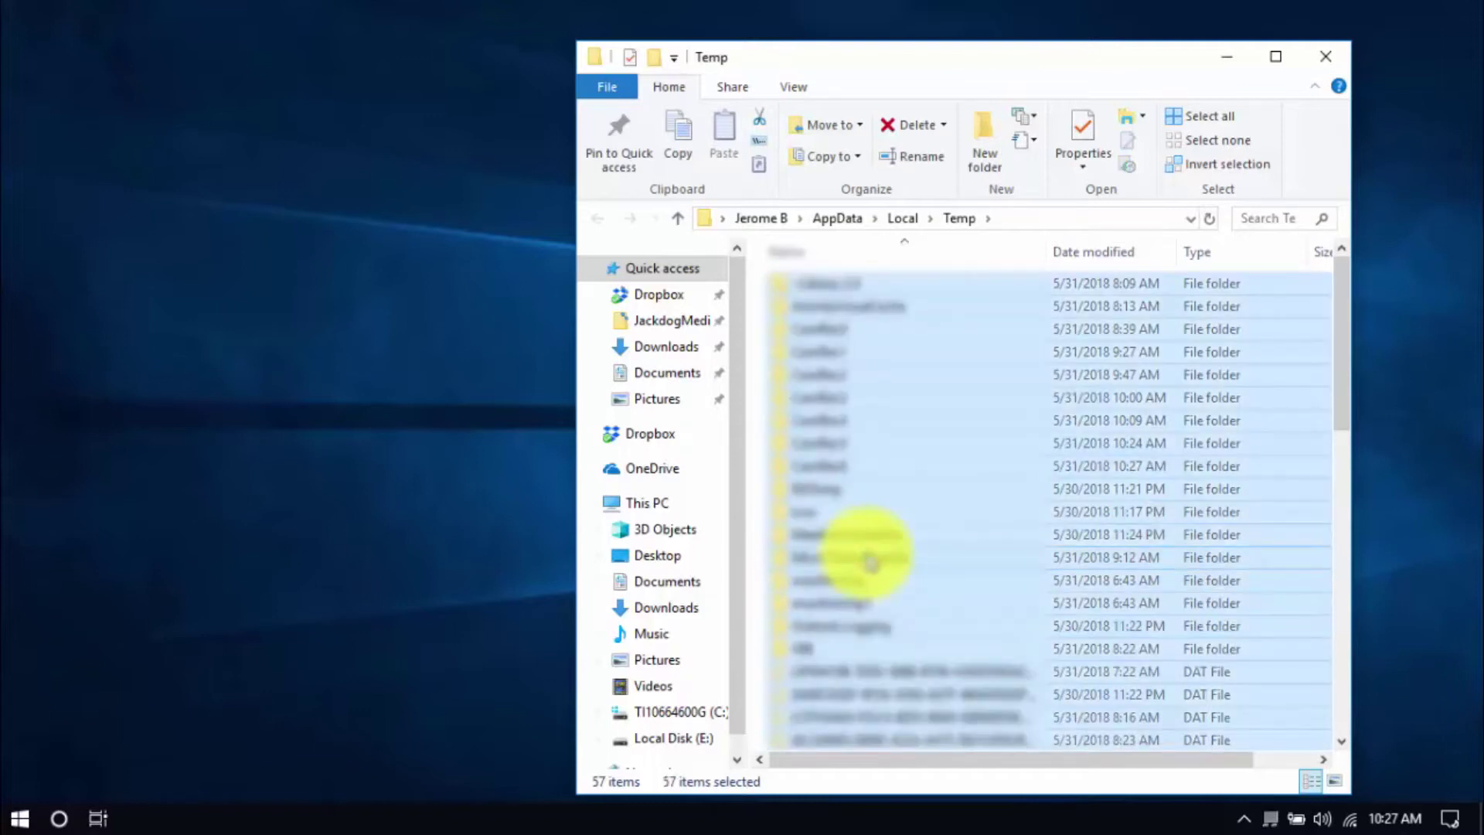
key(Delete)
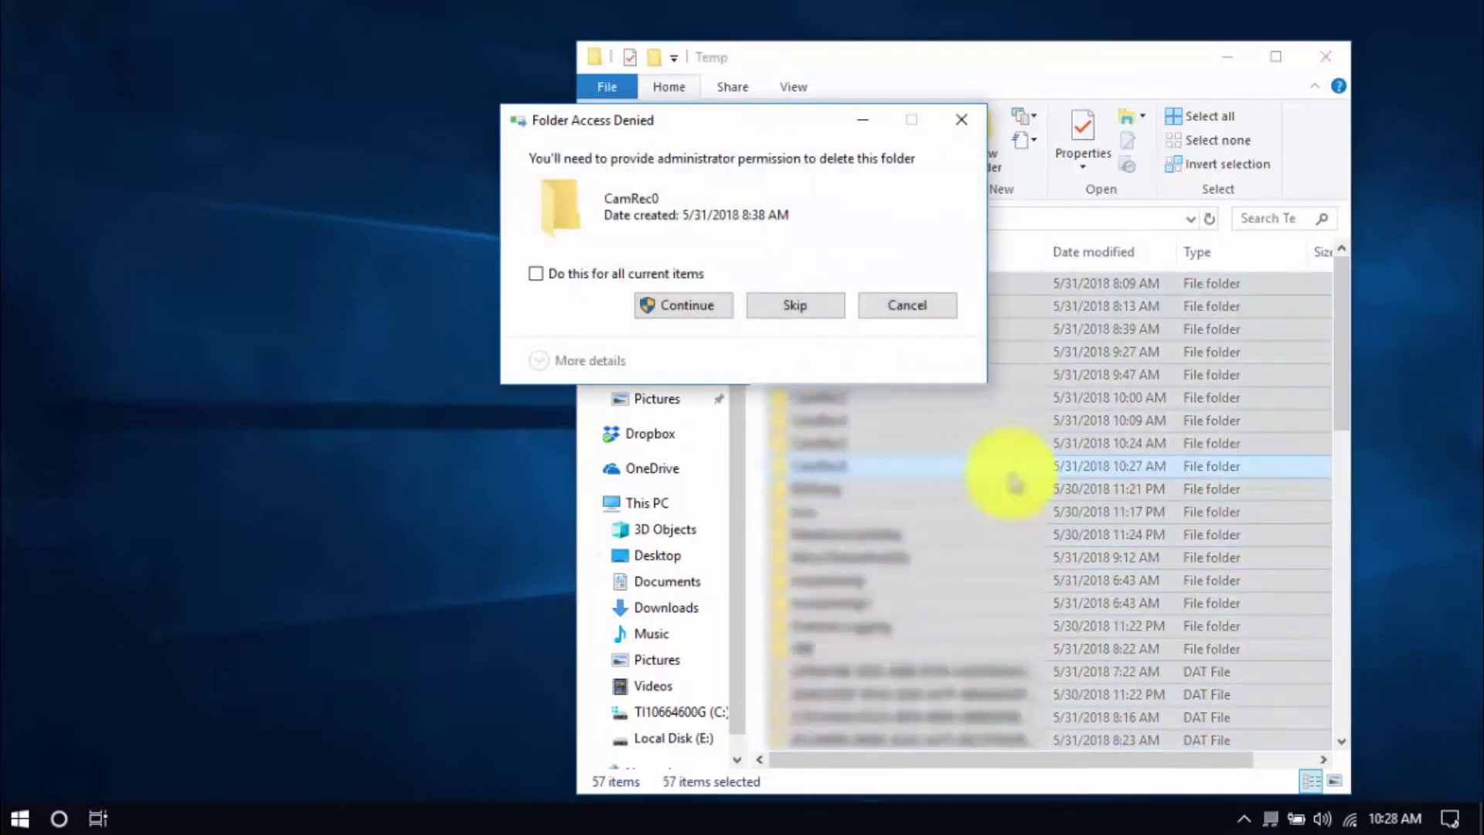
Open the Windows Temp folder by running temp
right_click(35, 811)
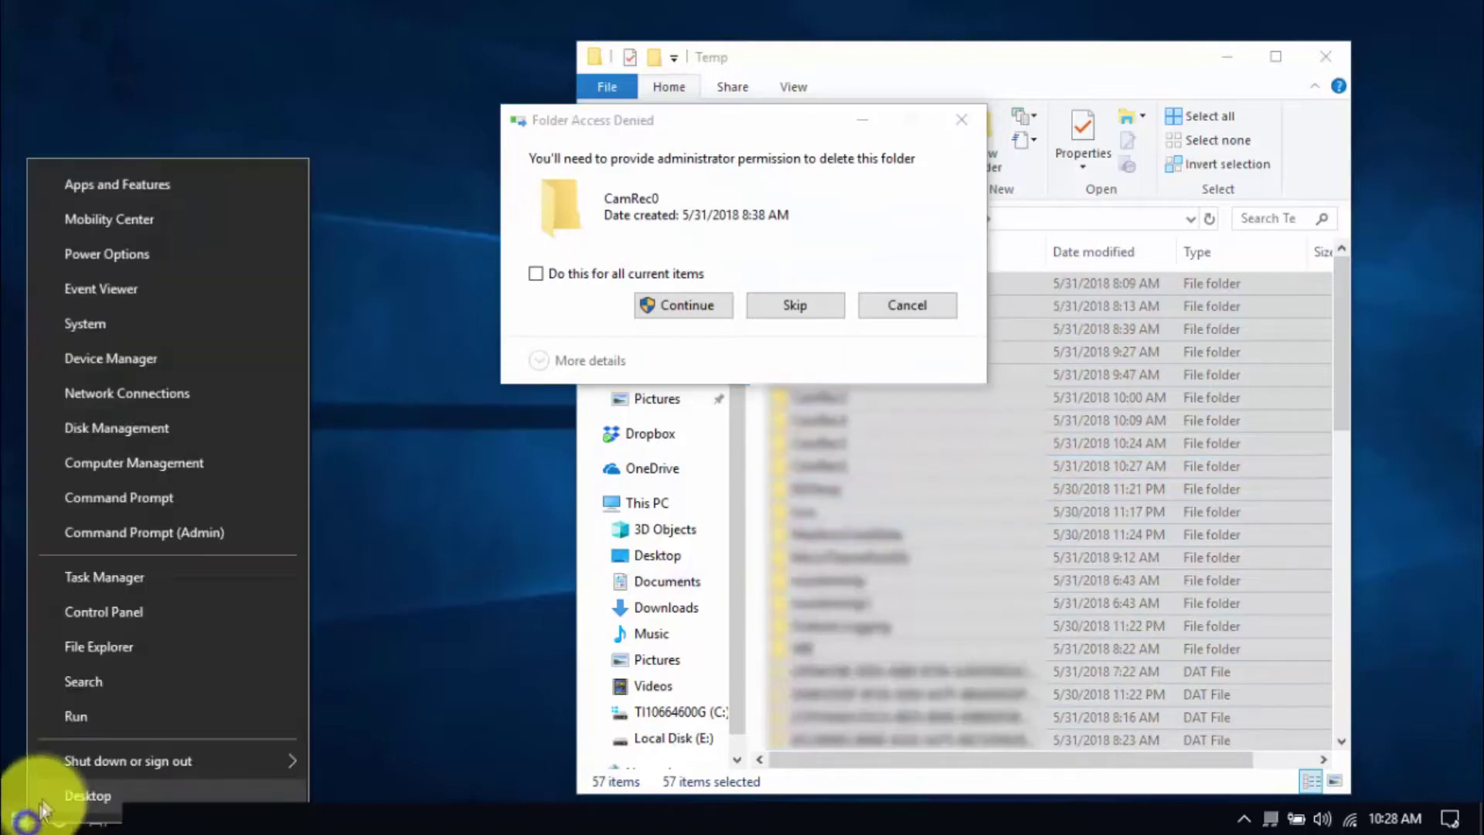
click(87, 706)
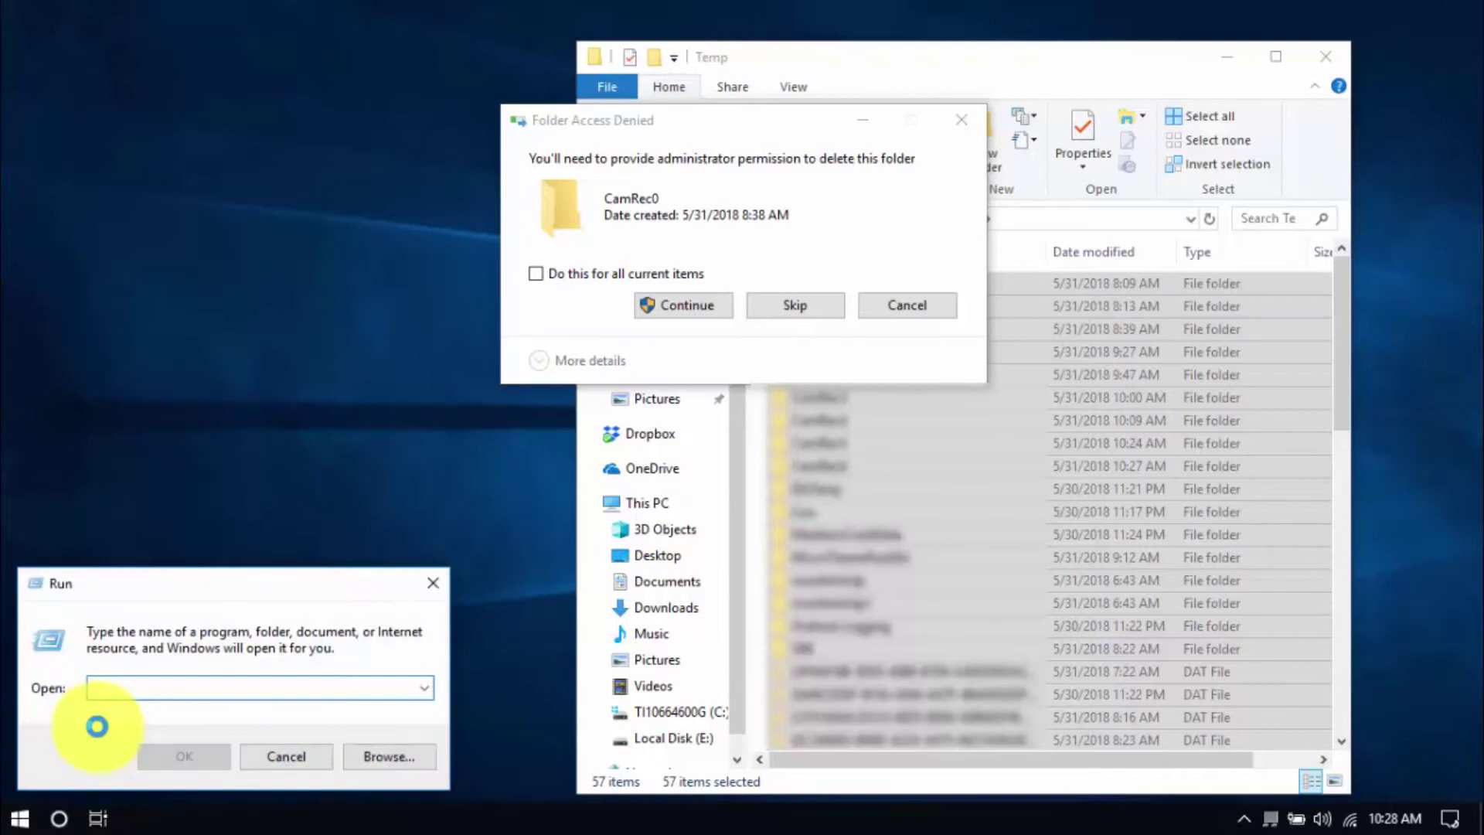
text(temp)
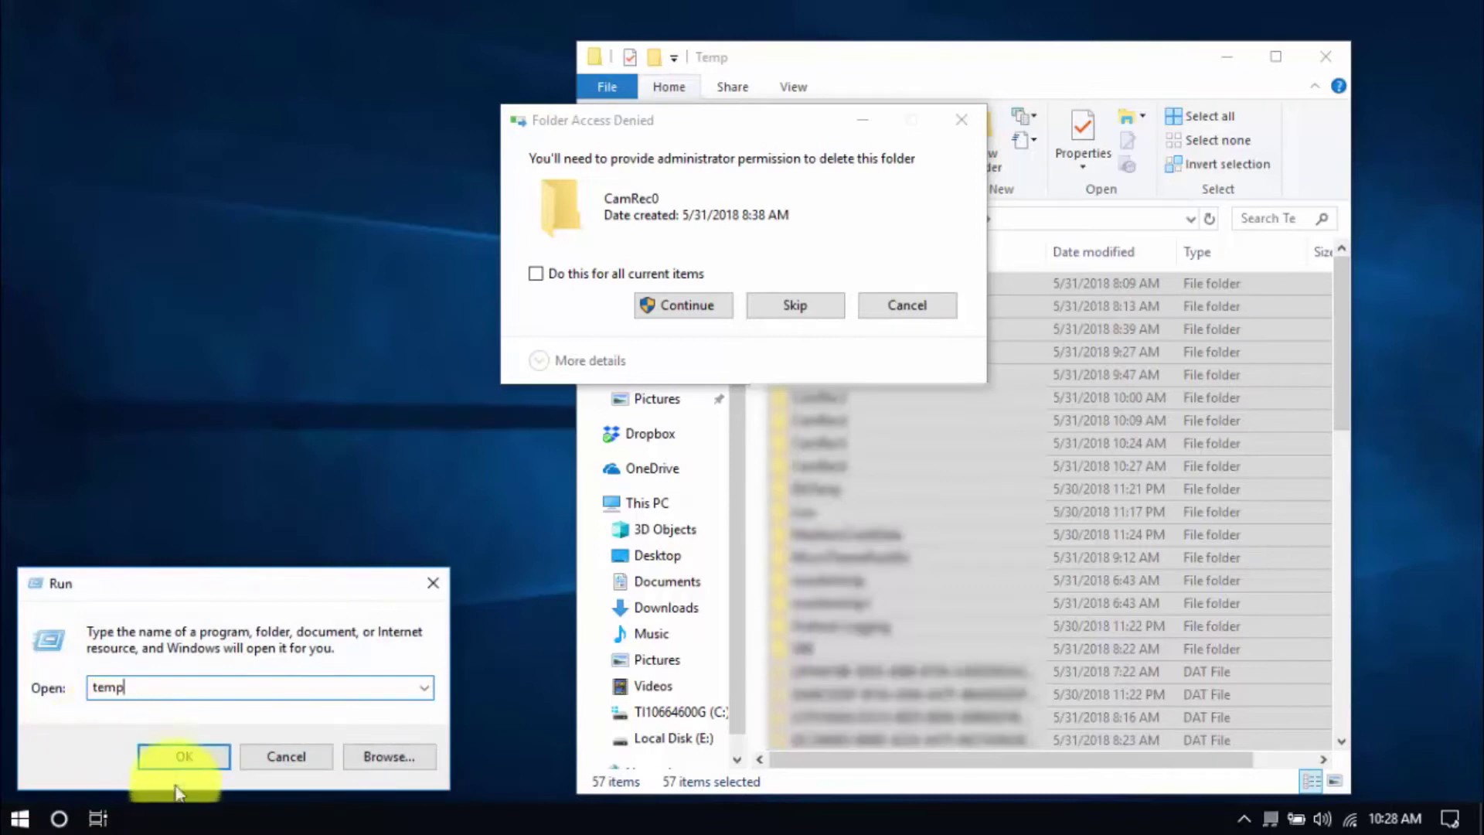
click(177, 760)
Dismiss the permission request and select all items in the Windows Temp folder
click(827, 533)
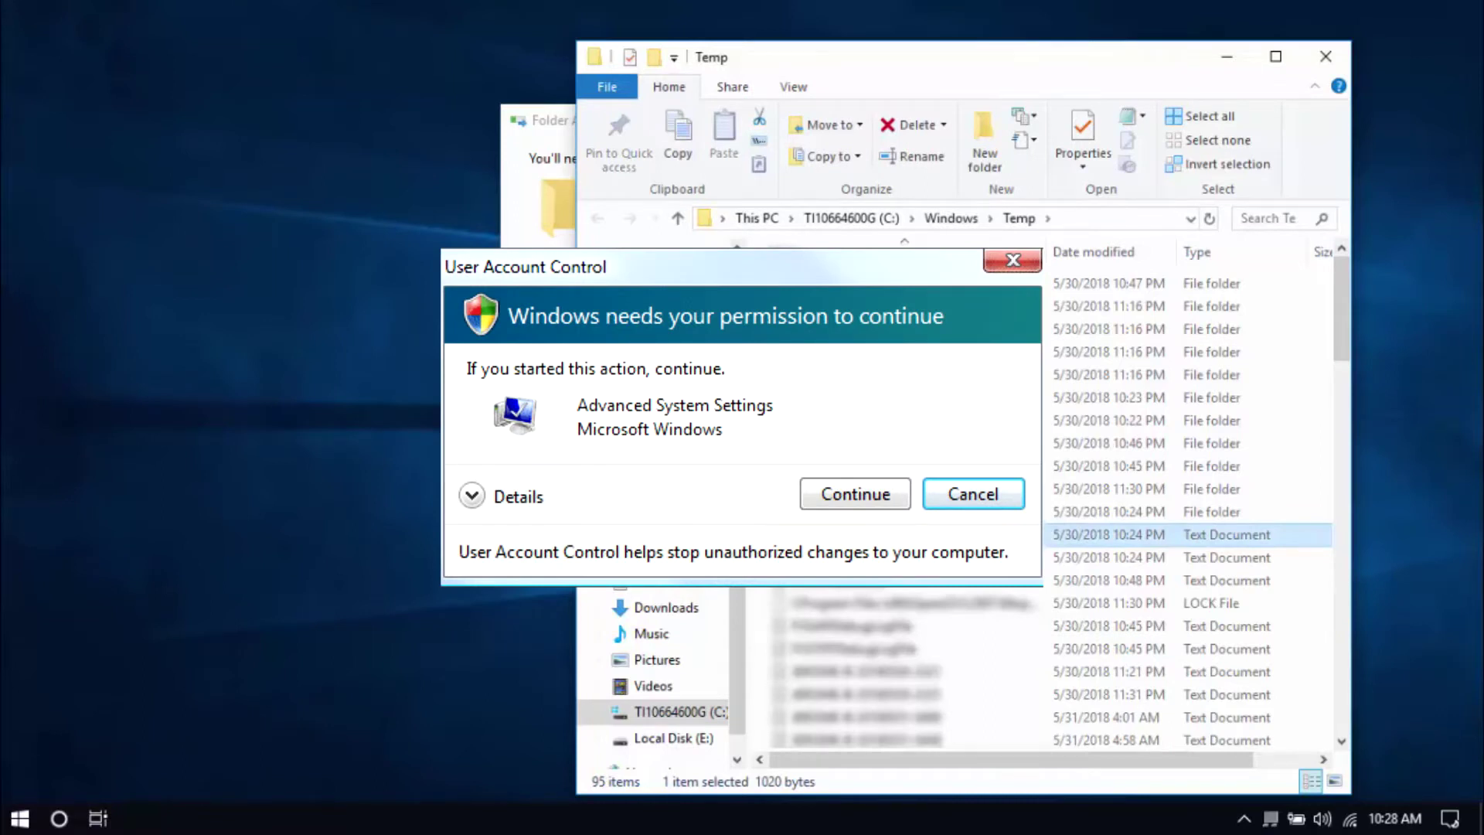
key(Escape)
key(ctrl+a)
Open the Prefetch folder by running prefetch
right_click(19, 817)
click(84, 723)
text(prefe)
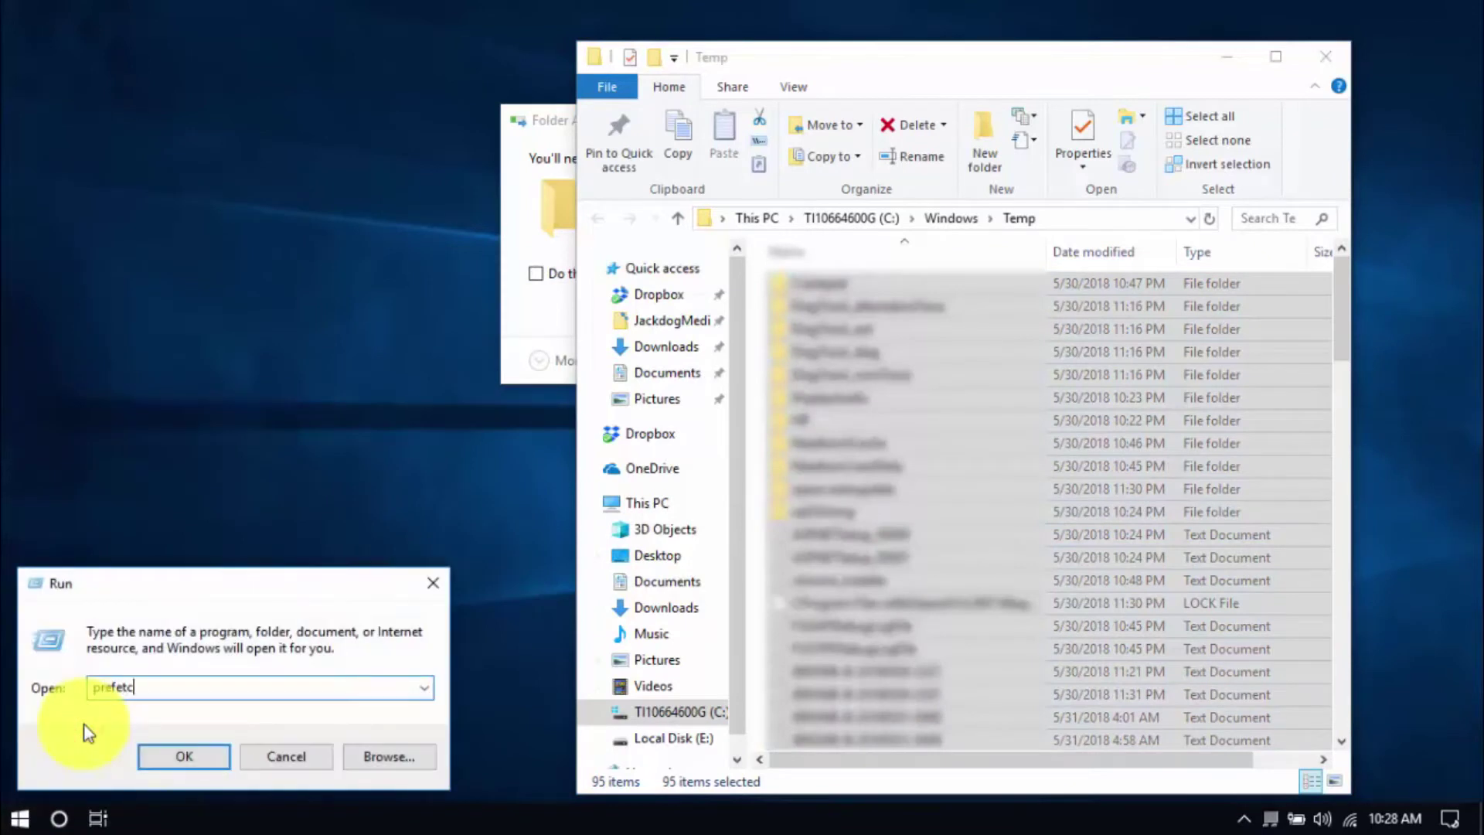
text(tch)
key(Return)
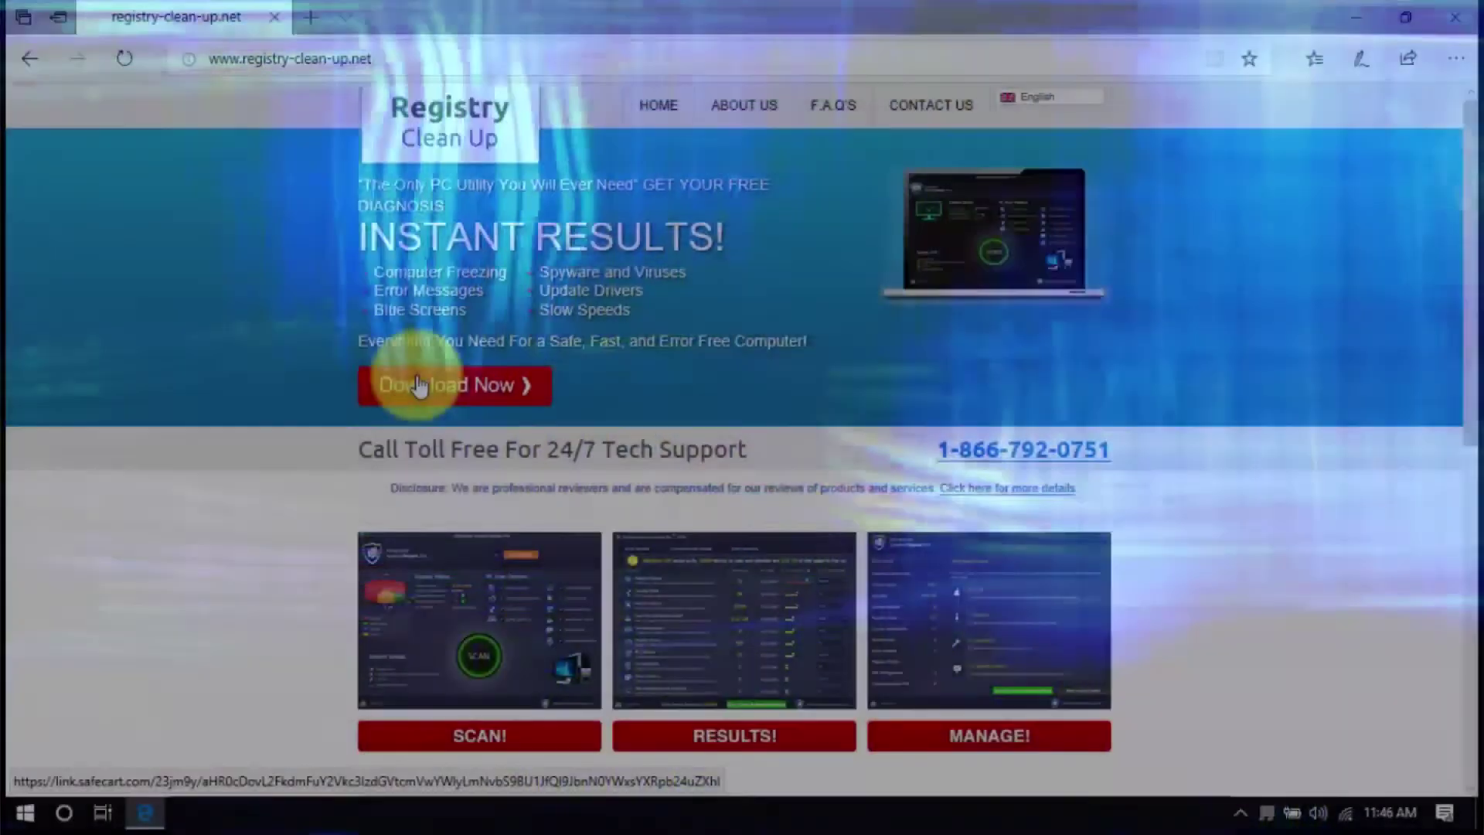
Download the repair utility from registry-clean-up.net and start a full scan in Advanced System Repair Pro
click(417, 383)
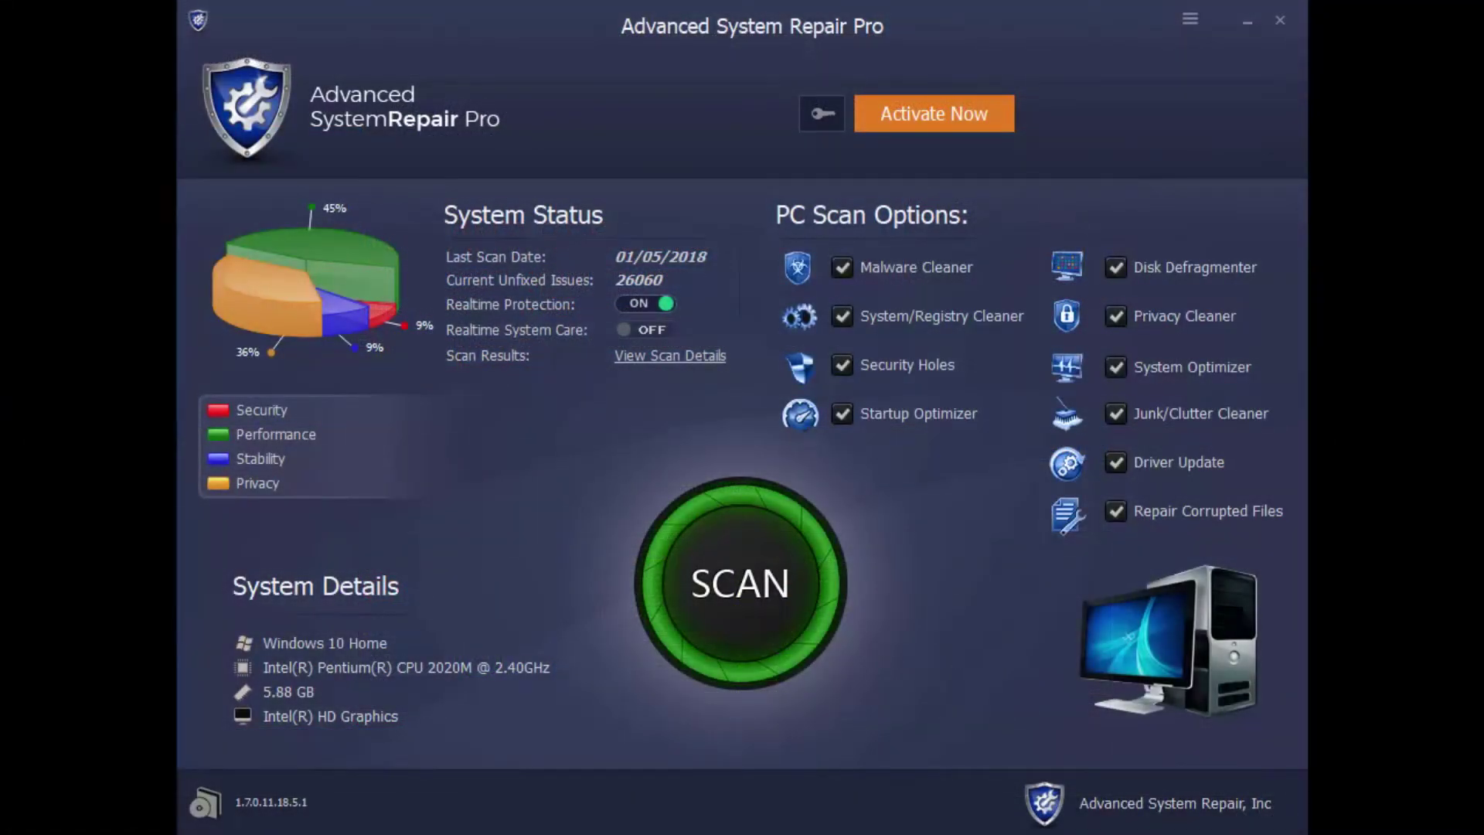
click(715, 616)
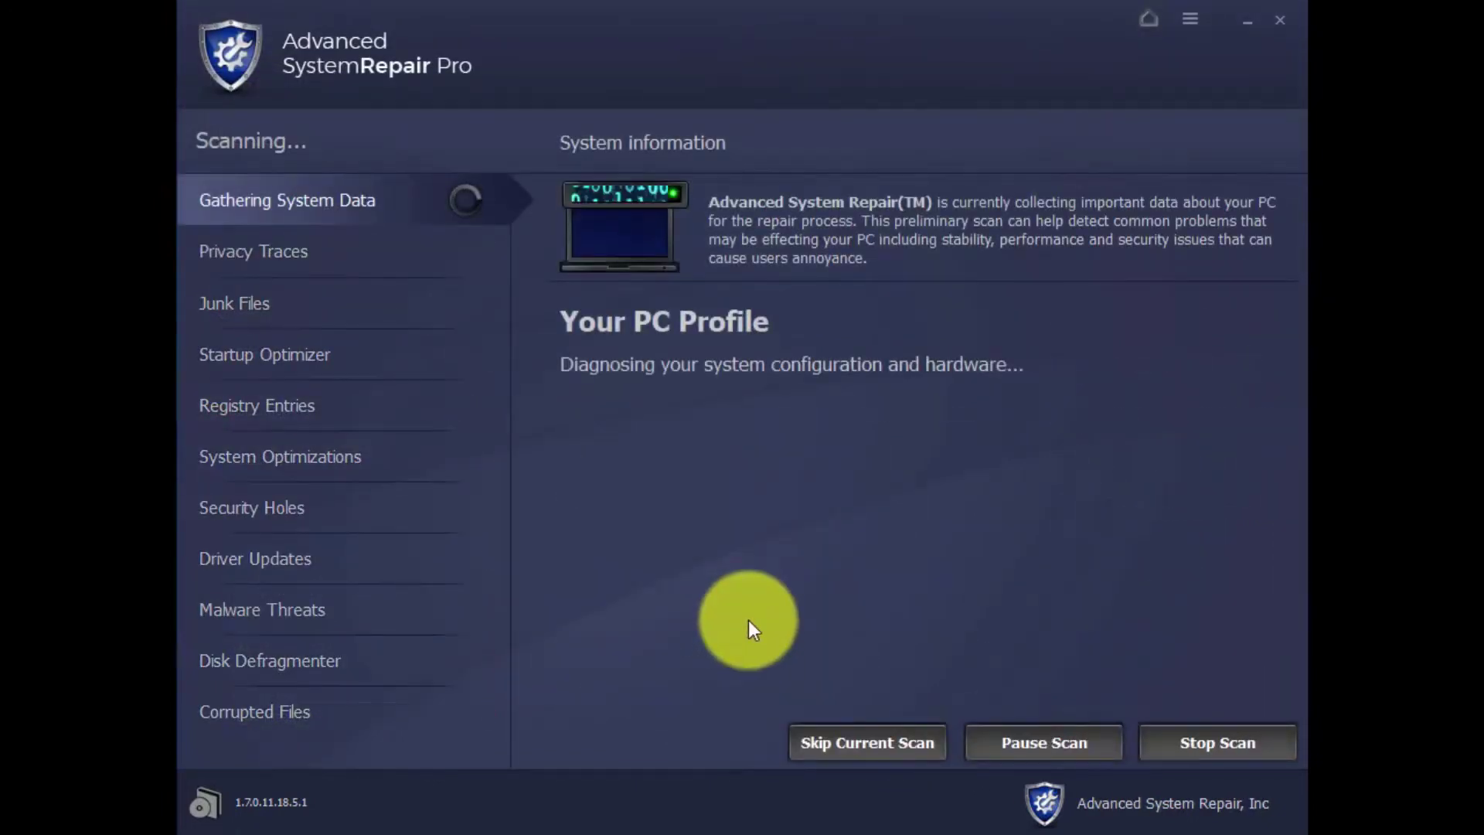